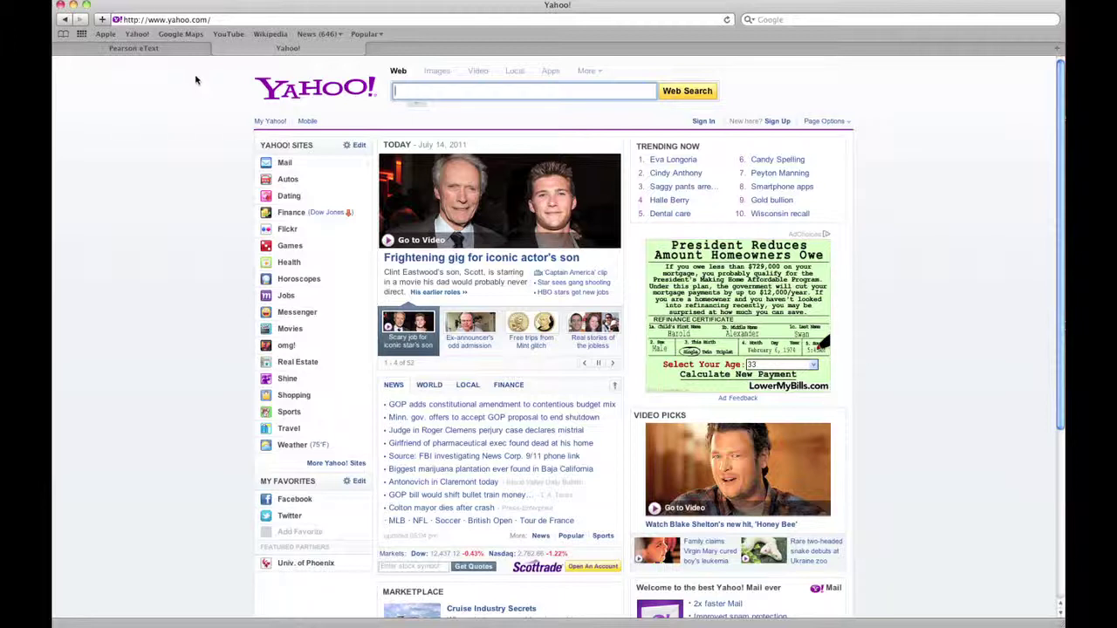
pyautogui.click(215, 19)
pyautogui.press('super+a')
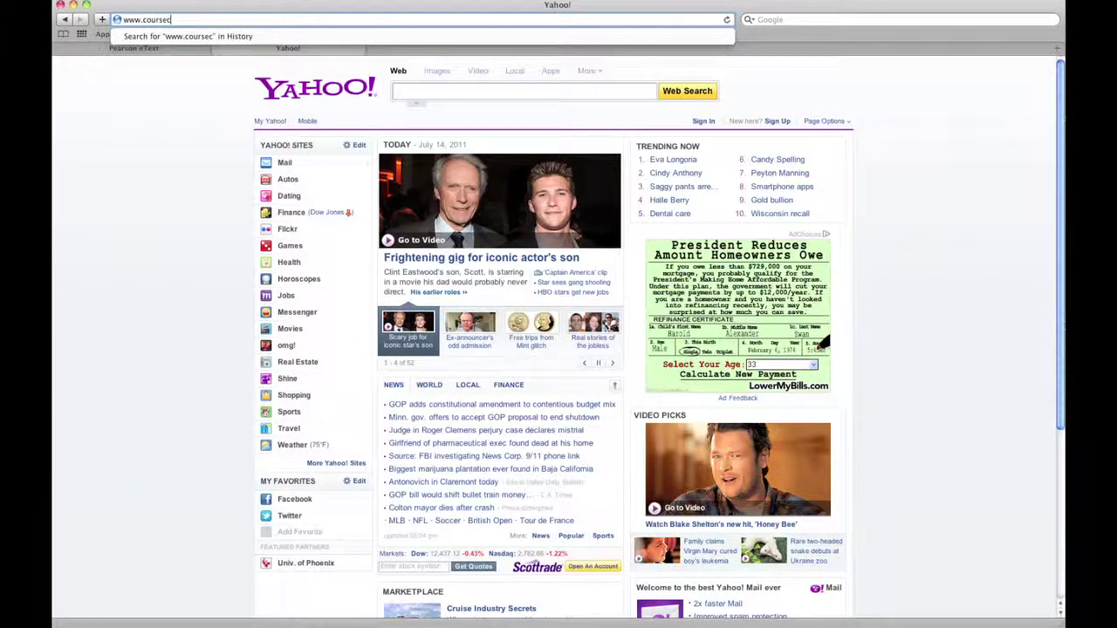
pyautogui.write('pass.co')
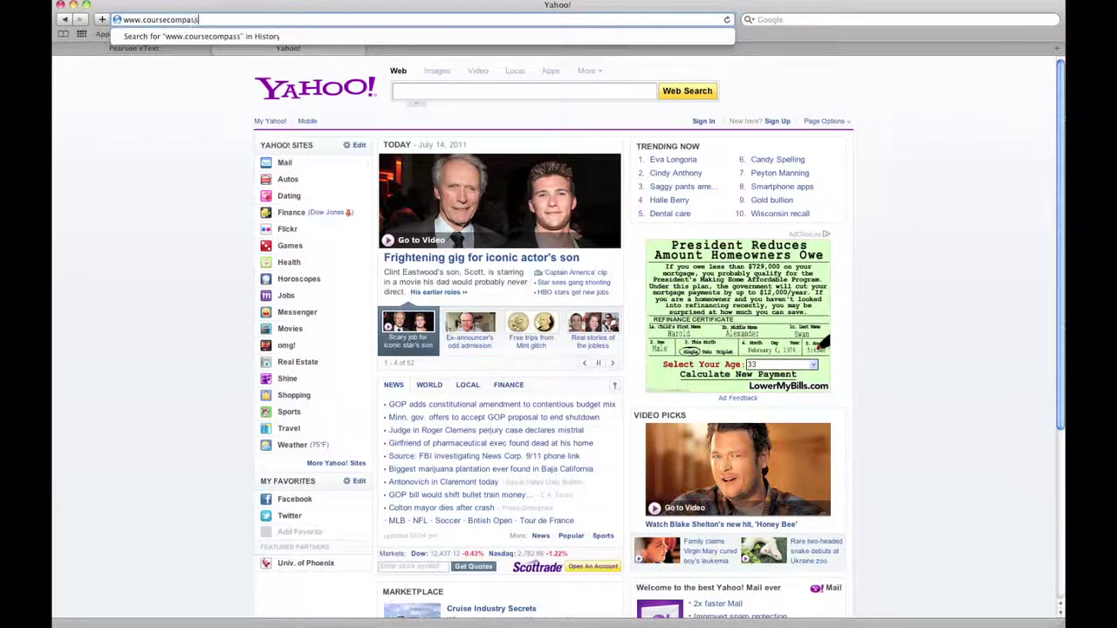
pyautogui.write('m')
pyautogui.press('Return')
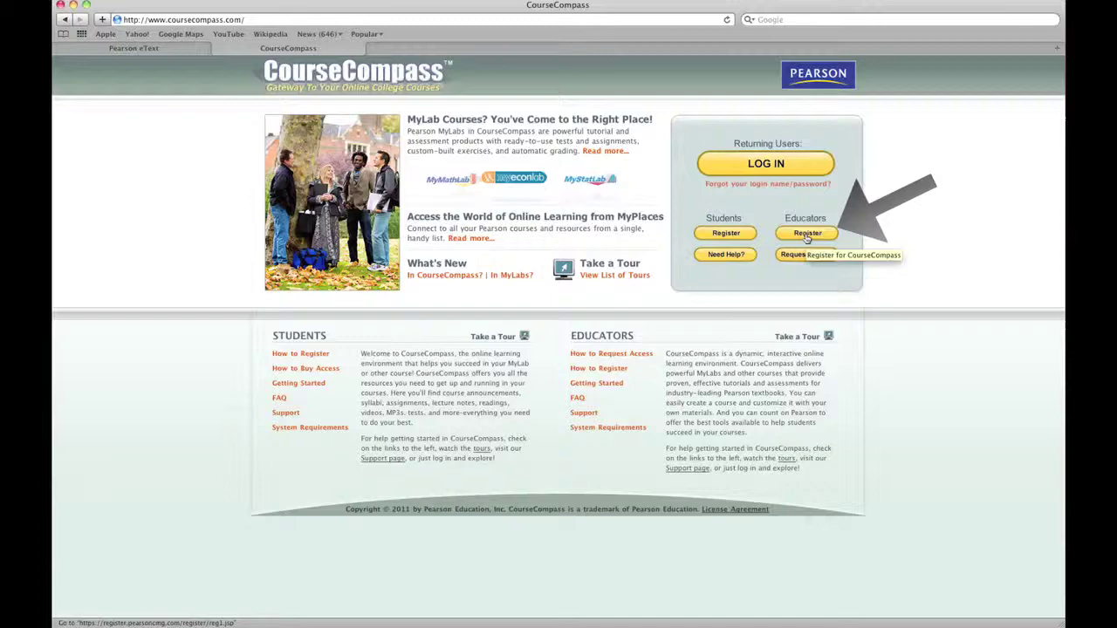
# Start educator registration and accept the license agreement and privacy policy.
pyautogui.click(807, 234)
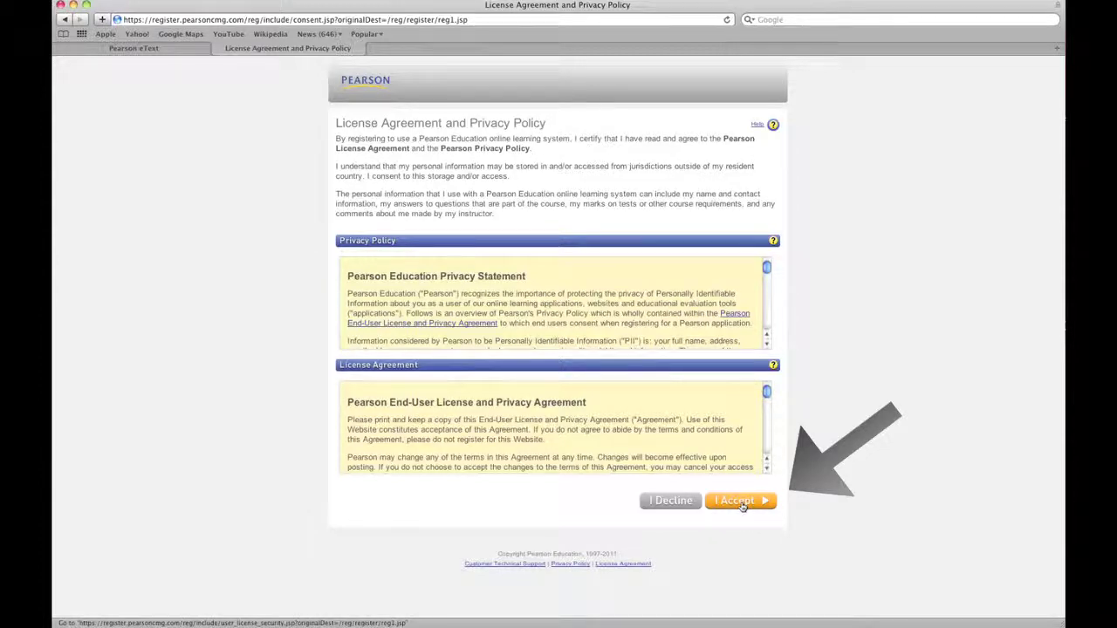
pyautogui.click(742, 505)
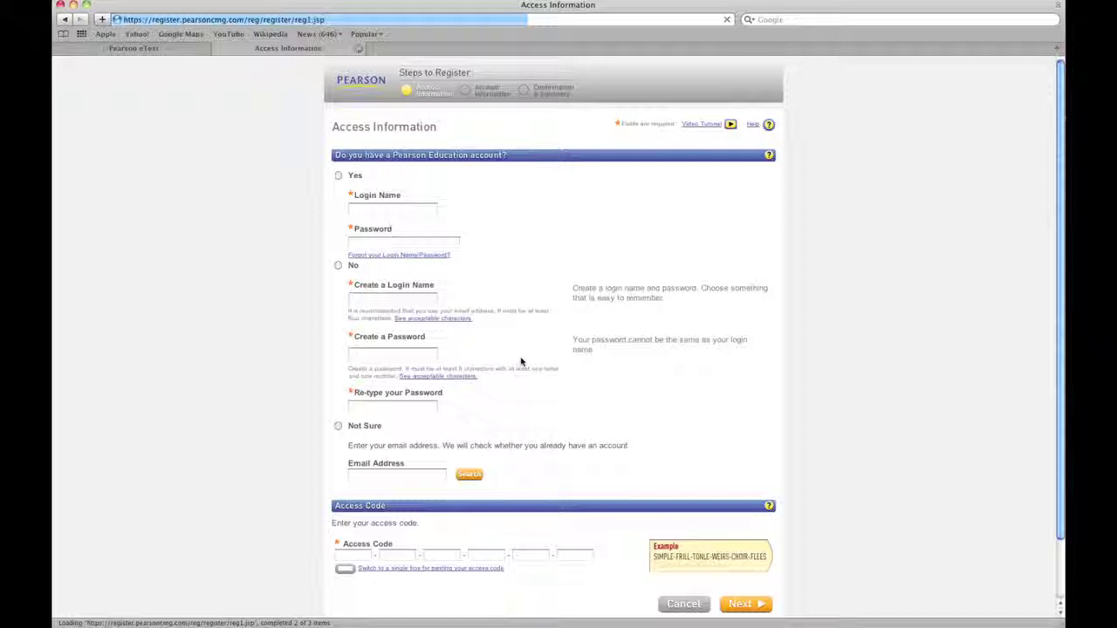
# Answer No to having a Pearson account and enter a new login name.
pyautogui.click(343, 194)
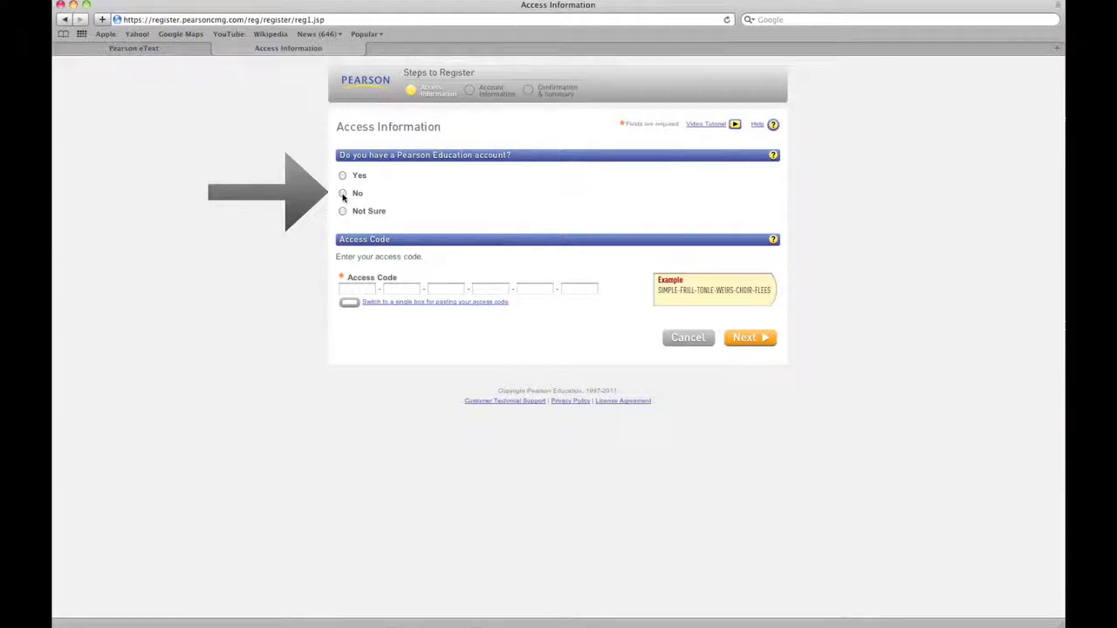
pyautogui.click(342, 194)
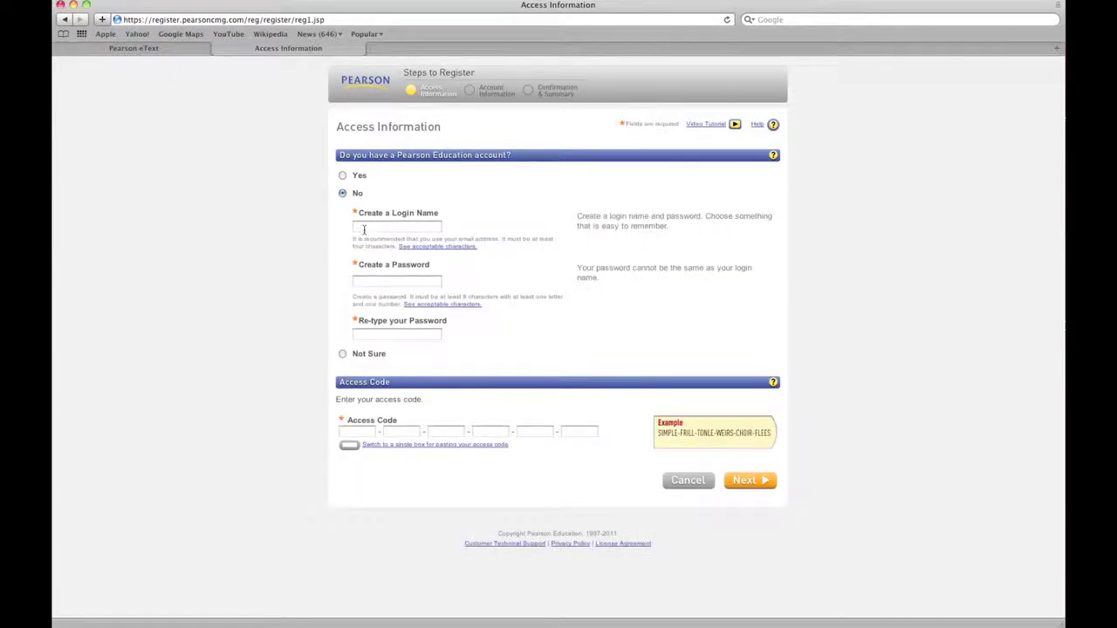
pyautogui.click(364, 229)
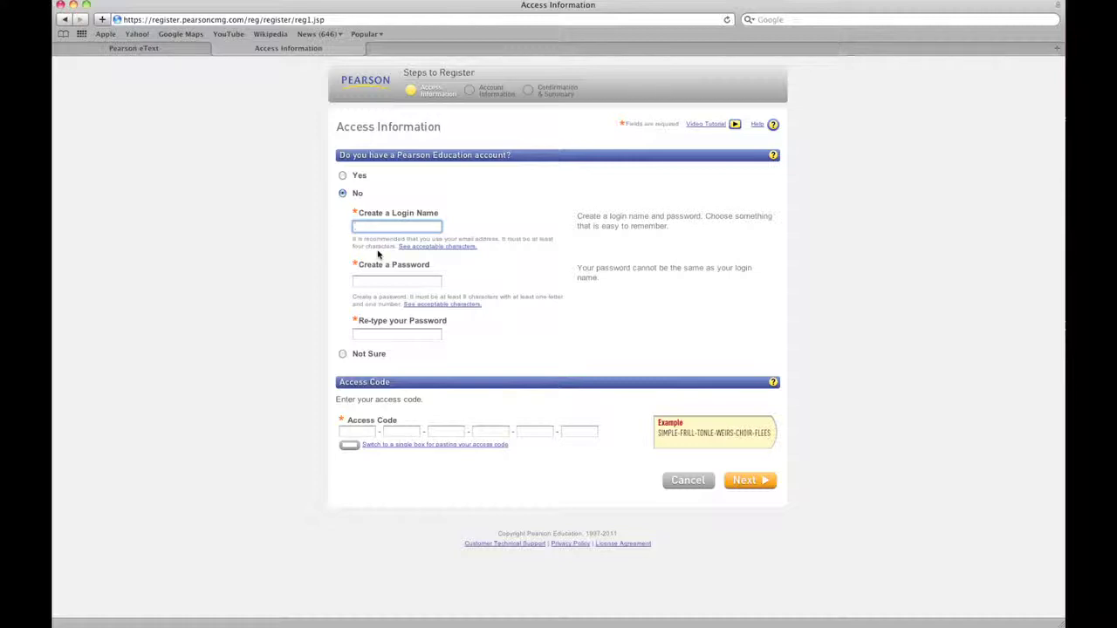
pyautogui.write('Mathbyfives')
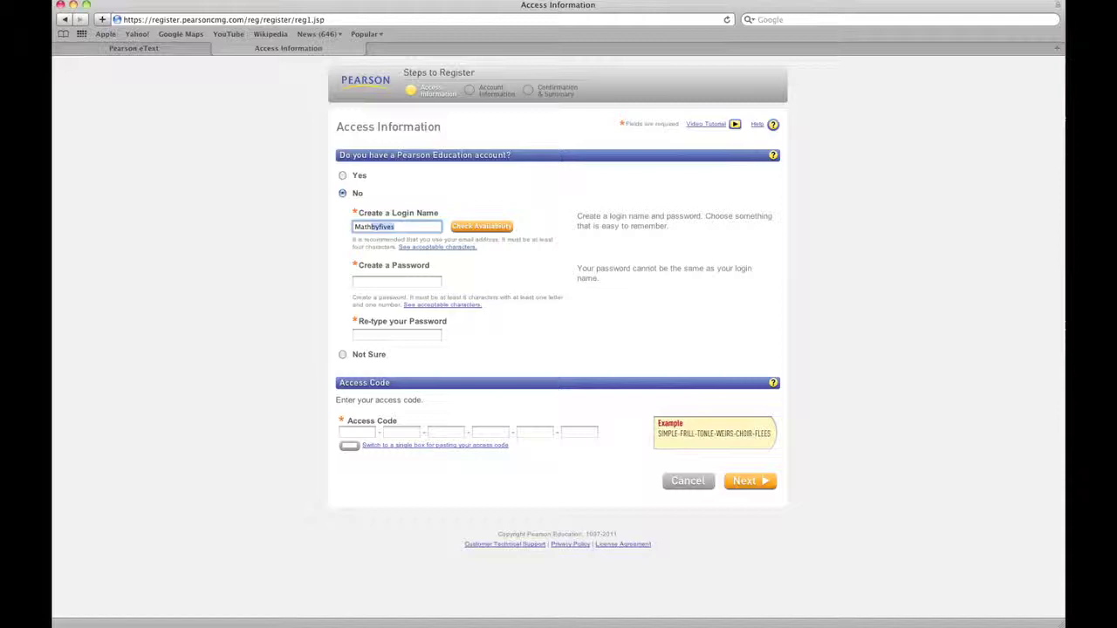
pyautogui.press('Right')
# Enter a password in Create a Password and retype it in the confirmation field.
pyautogui.click(397, 282)
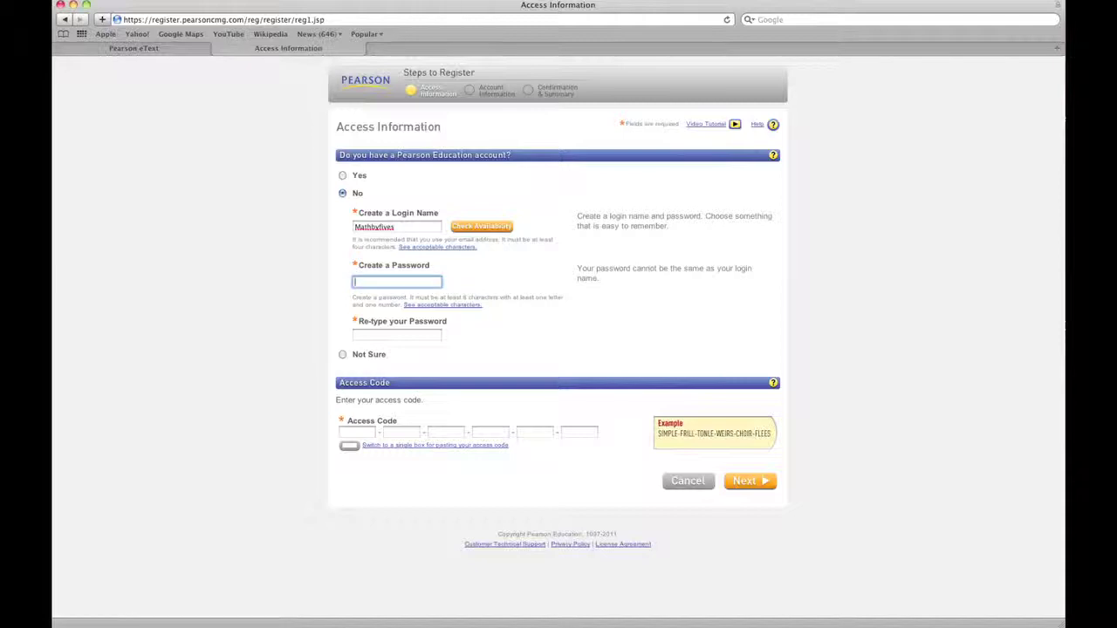
pyautogui.write('•••••••••')
pyautogui.click(368, 337)
pyautogui.write('••••••••')
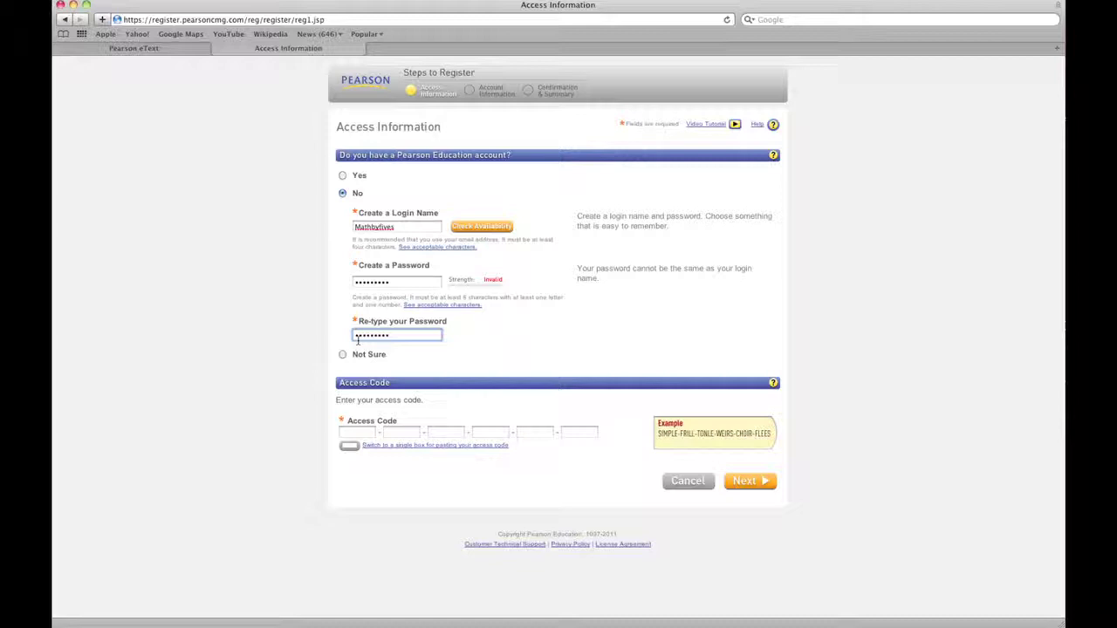
# Begin entering the access code in the first Access Code box.
pyautogui.click(367, 431)
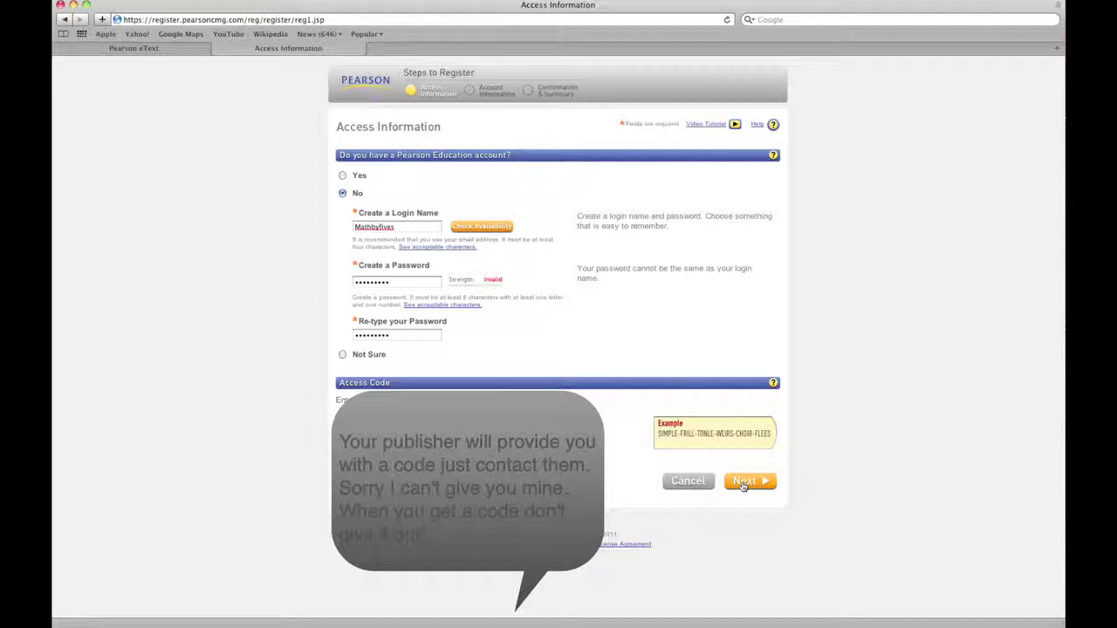
pyautogui.click(743, 485)
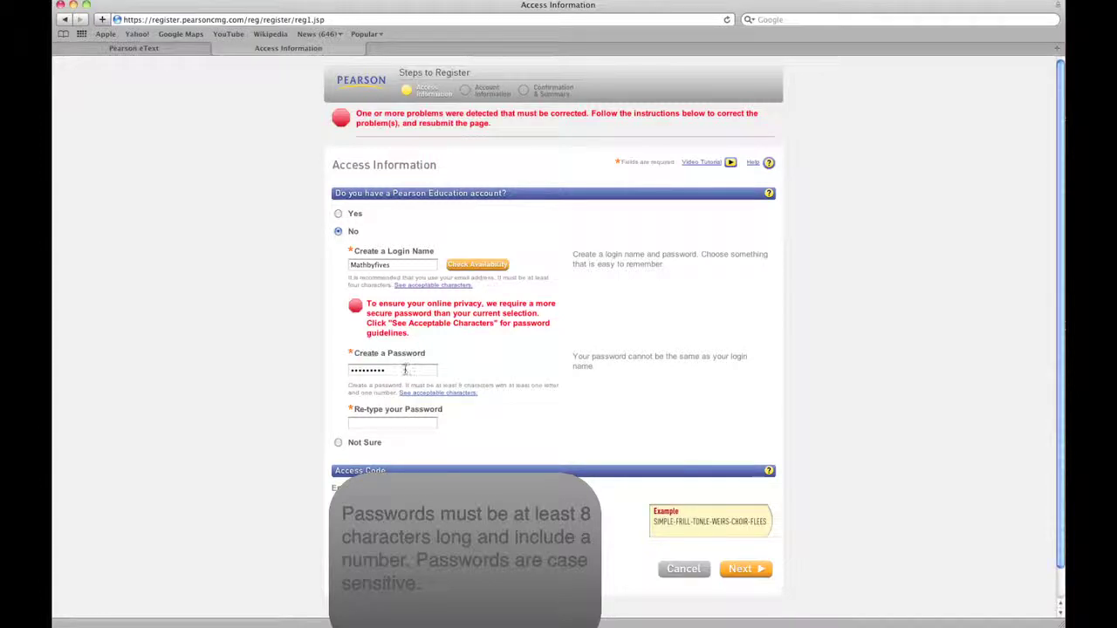
pyautogui.click(400, 369)
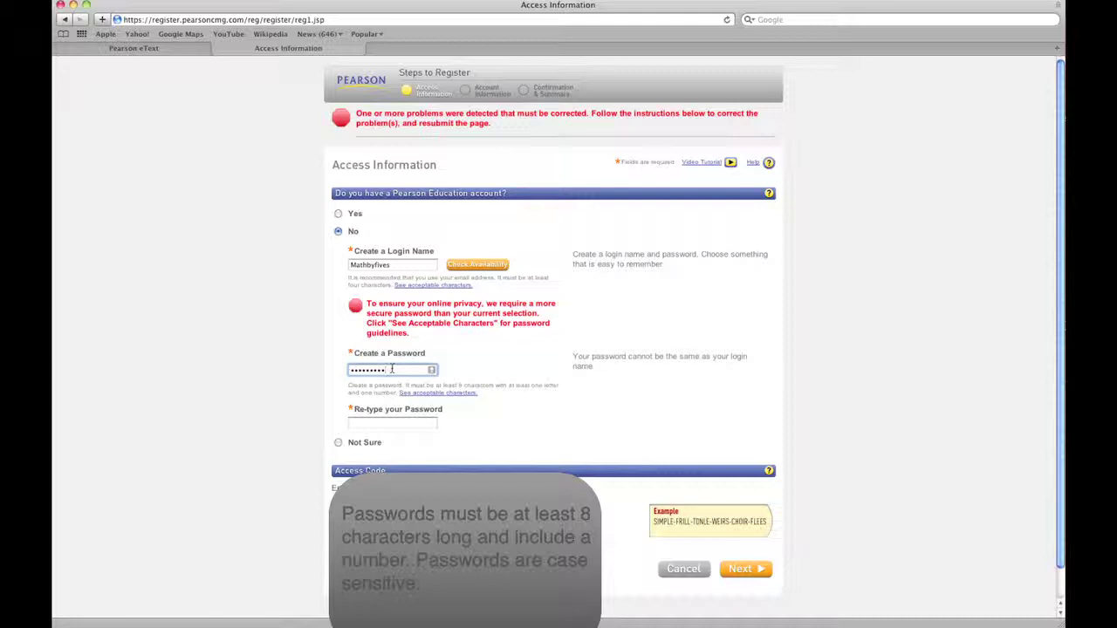
pyautogui.press('Tab')
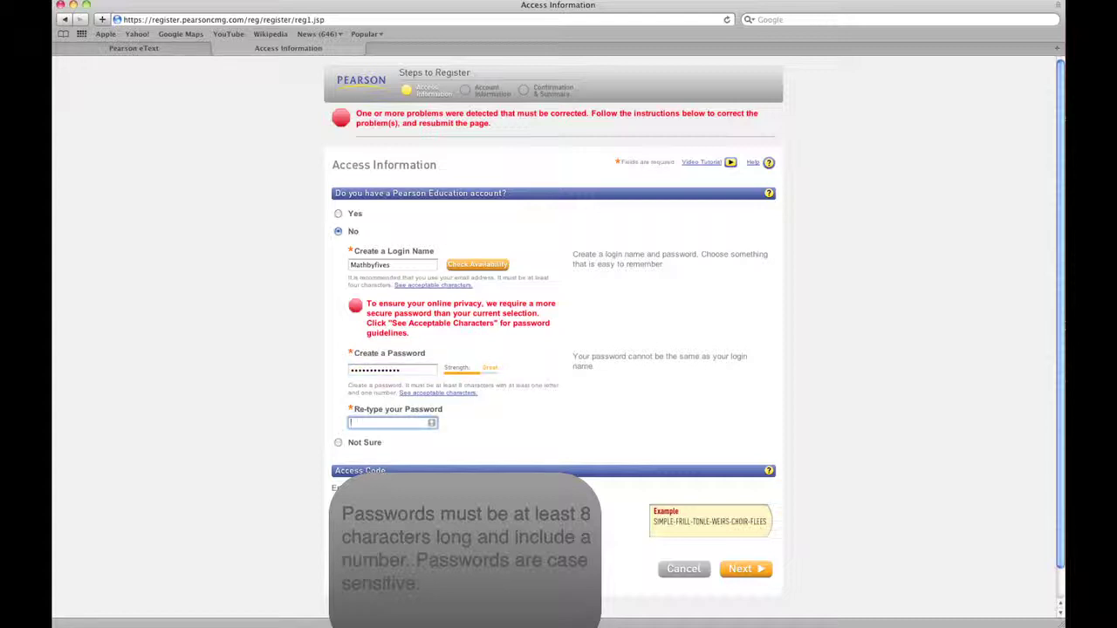
pyautogui.click(738, 569)
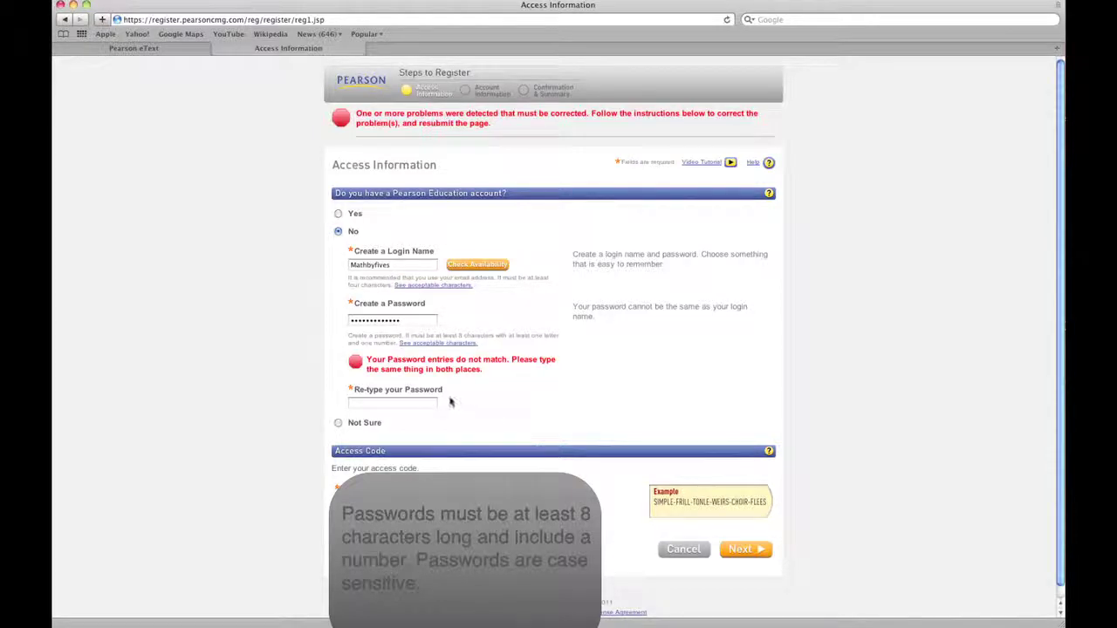
# Re-enter the password confirmation and continue to the Account Information step.
pyautogui.click(423, 401)
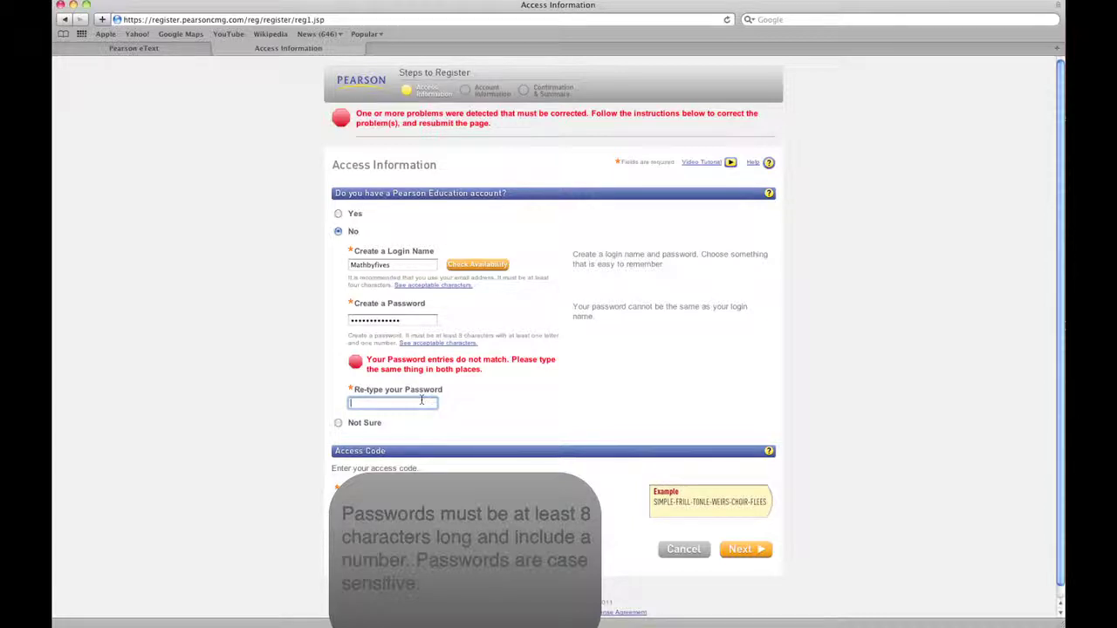
pyautogui.write('•••••')
pyautogui.click(748, 550)
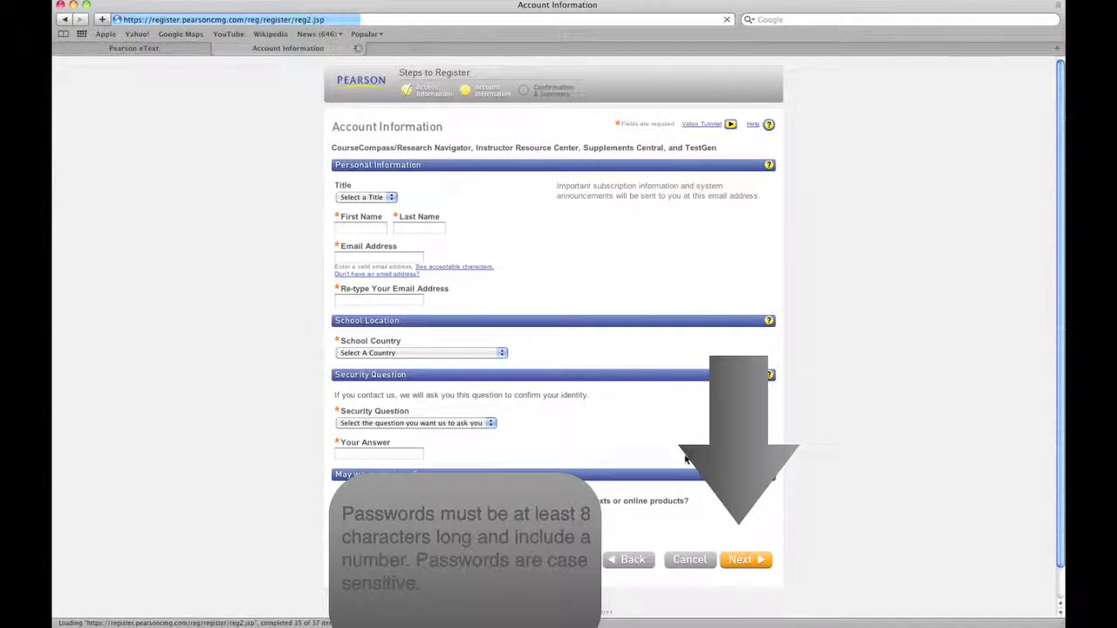
# Enter the instructor's first and last name and choose Professor as the title.
pyautogui.click(378, 229)
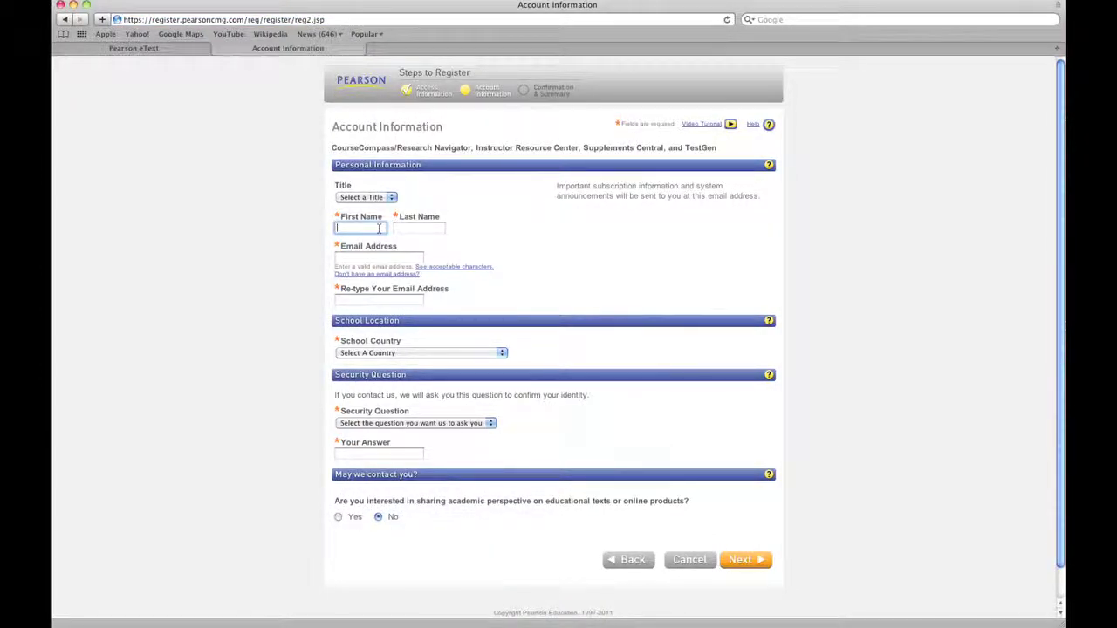
pyautogui.write('frank')
pyautogui.click(414, 228)
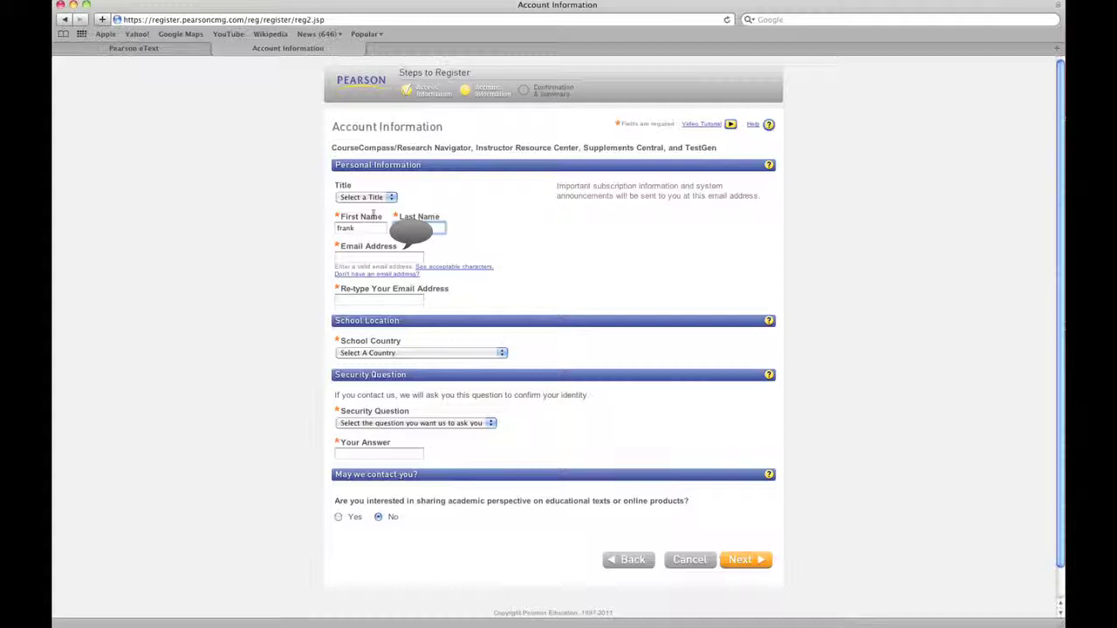
pyautogui.click(363, 197)
pyautogui.click(357, 209)
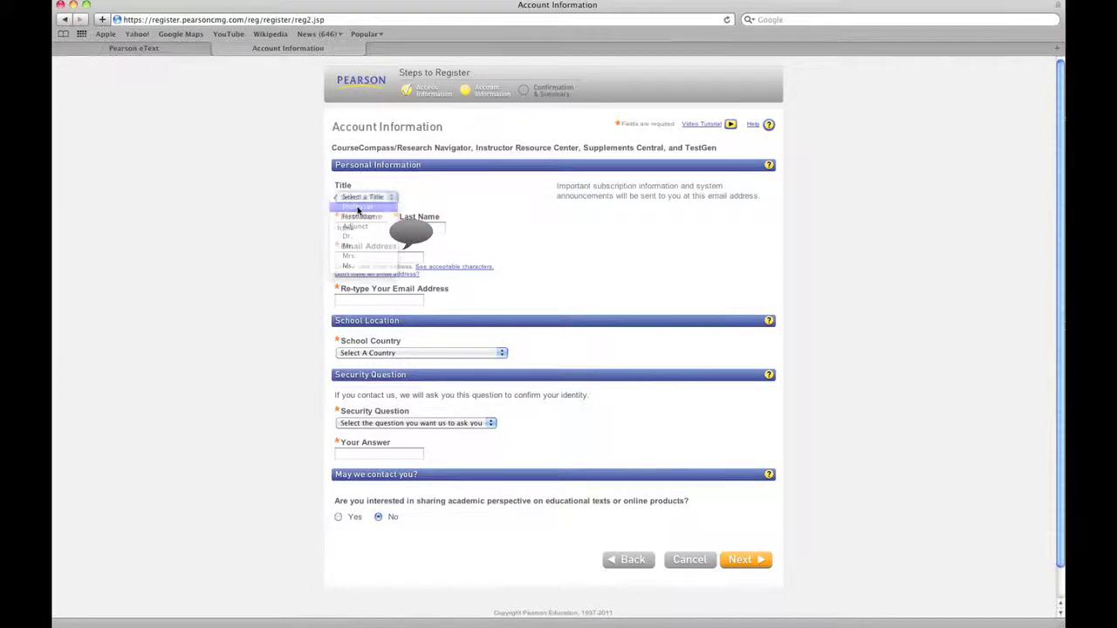
# Fill in the instructor's e-mail address in both e-mail fields.
pyautogui.click(346, 257)
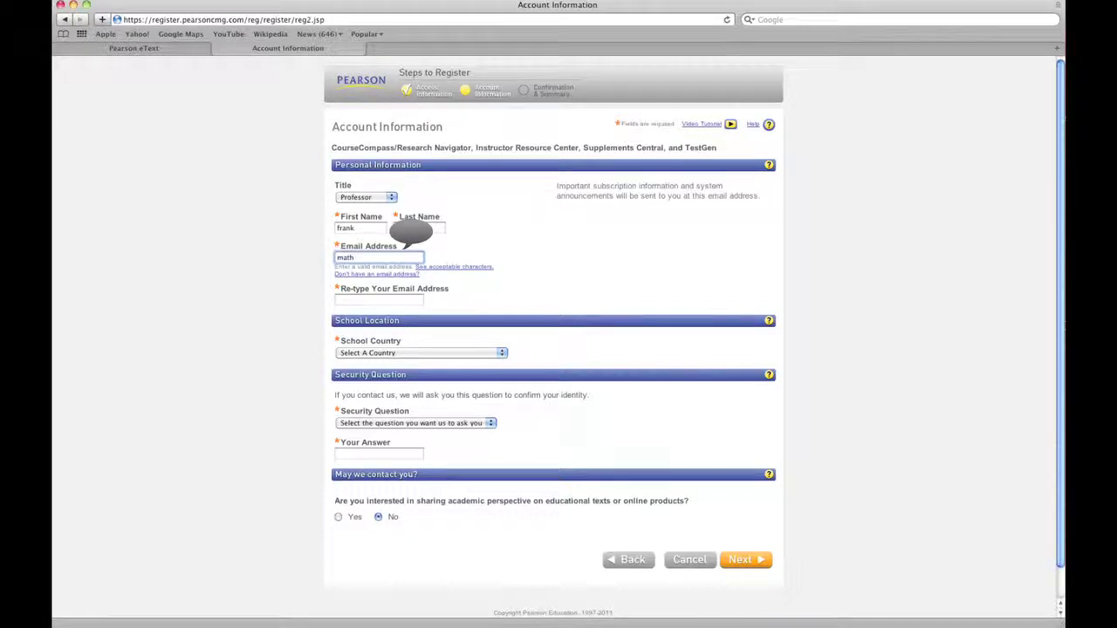
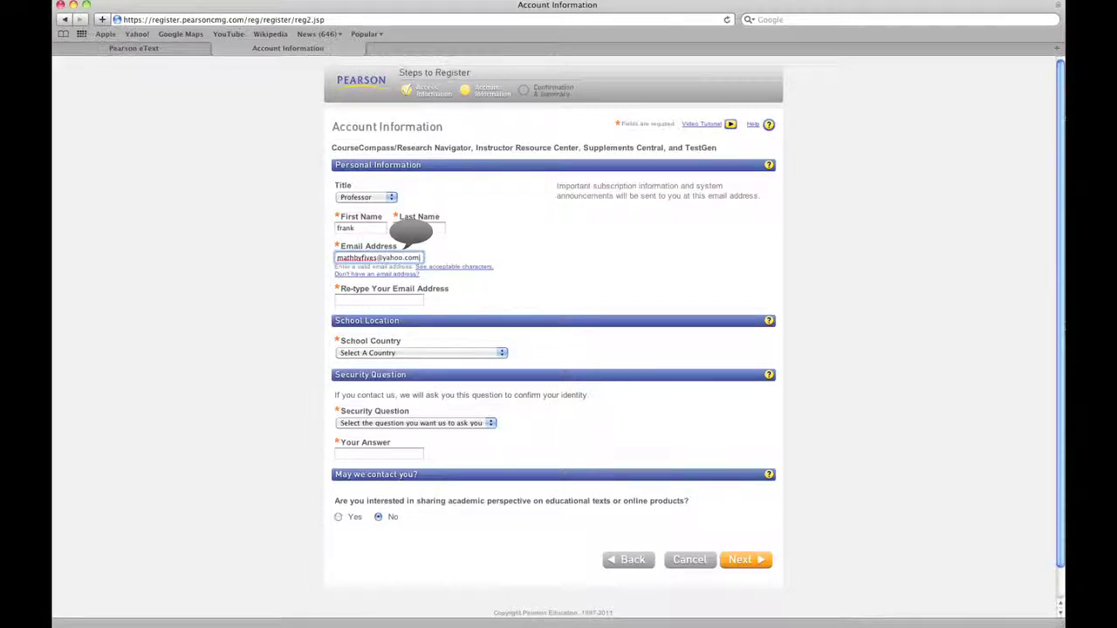
pyautogui.click(379, 299)
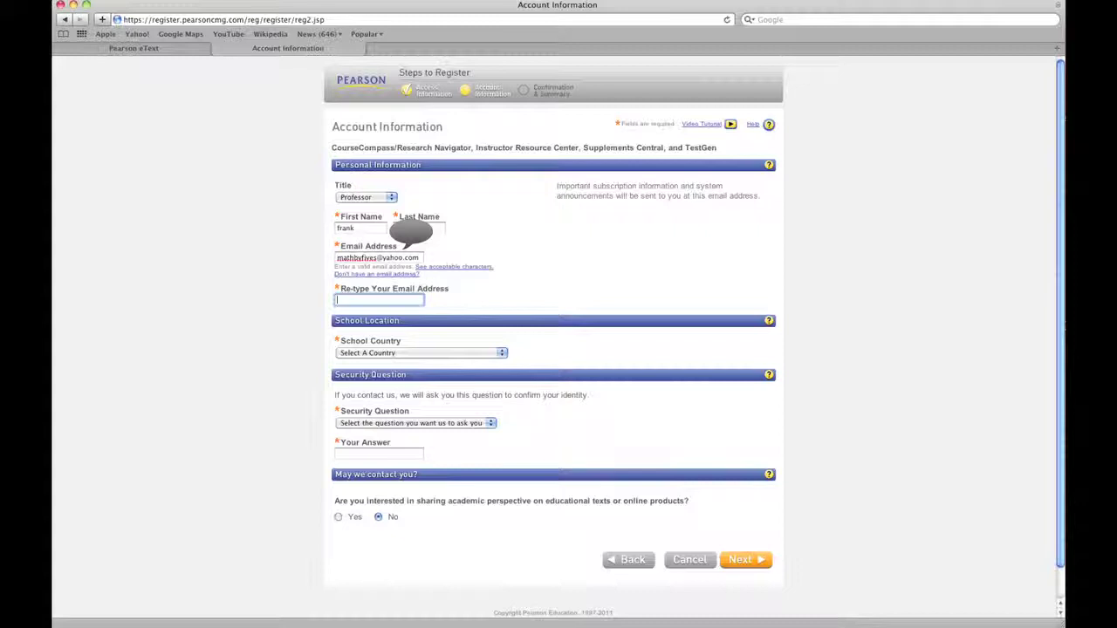
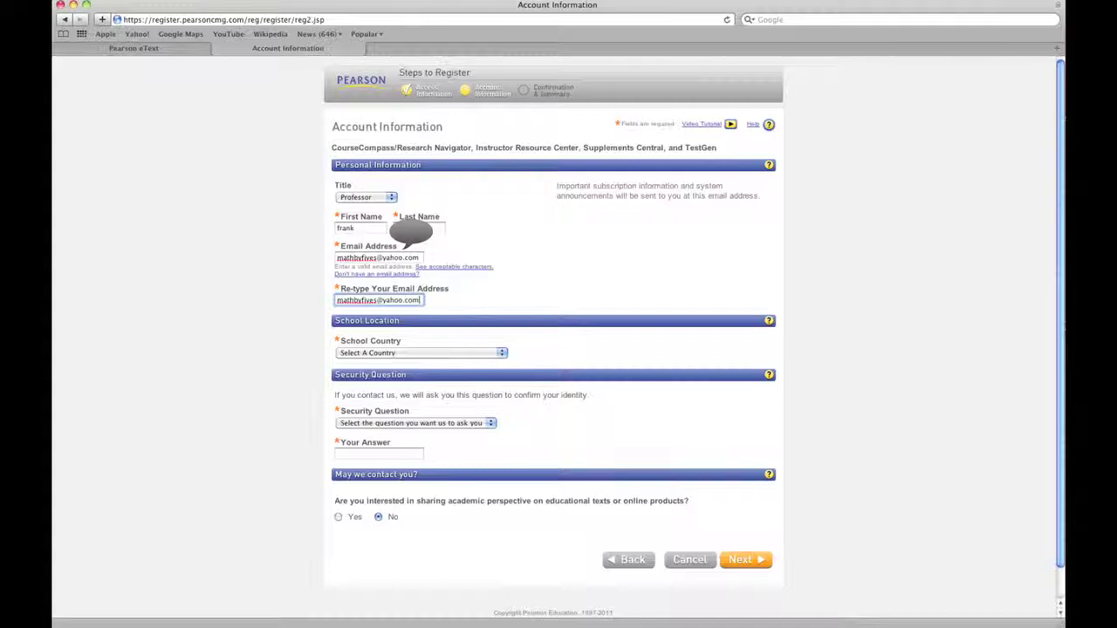
# Set School Country to United States and enter the school's zip code.
pyautogui.click(420, 353)
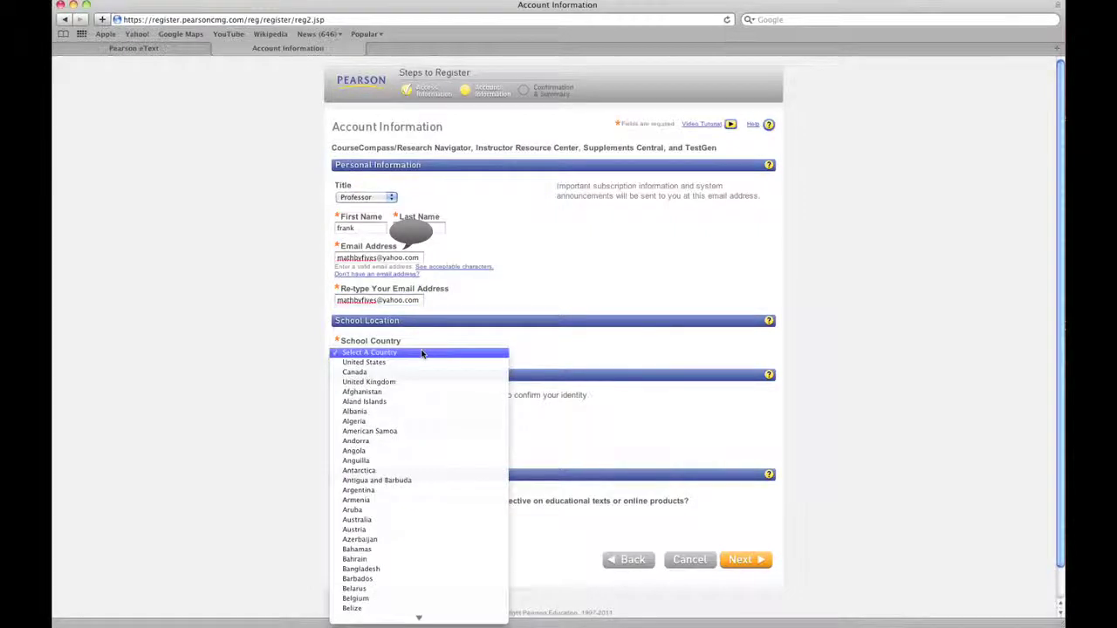
pyautogui.click(416, 363)
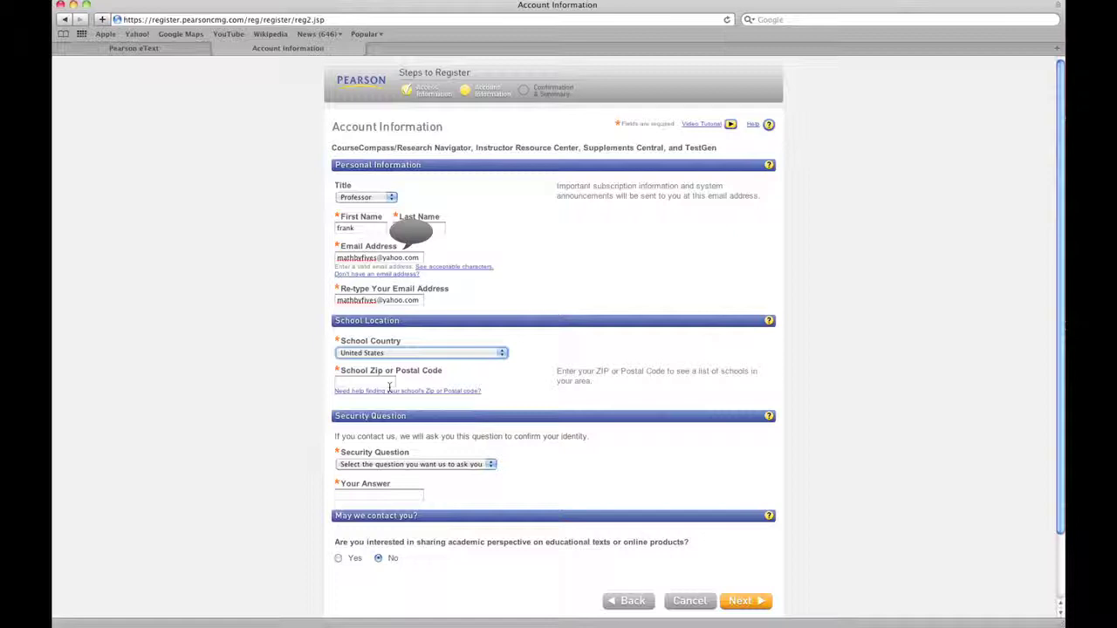
pyautogui.click(388, 383)
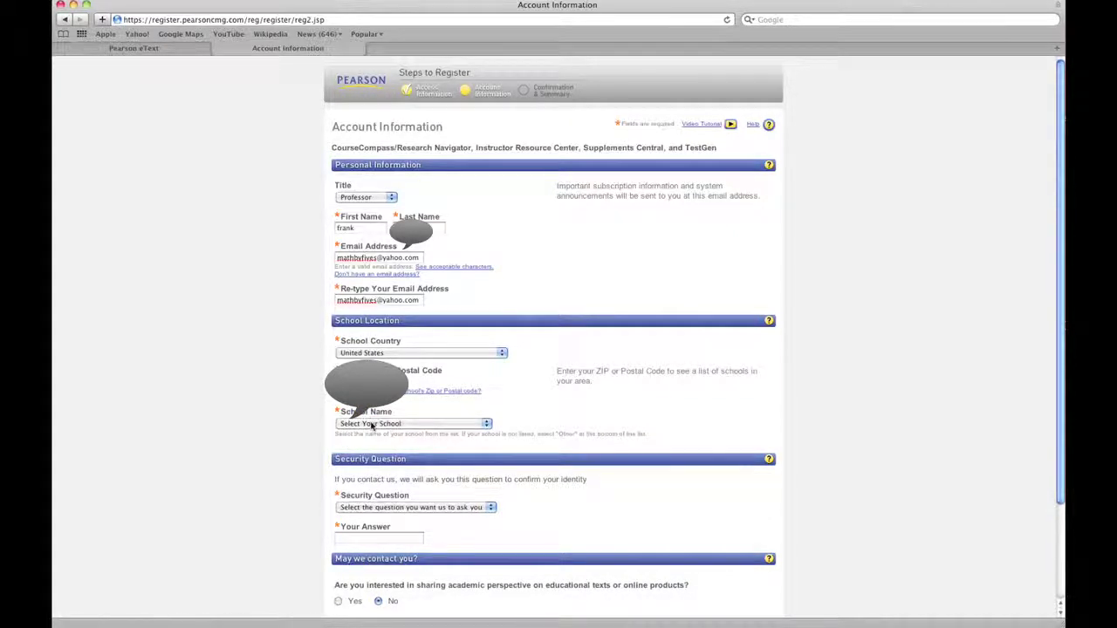
# Choose Other from the bottom of the School Name list.
pyautogui.click(372, 424)
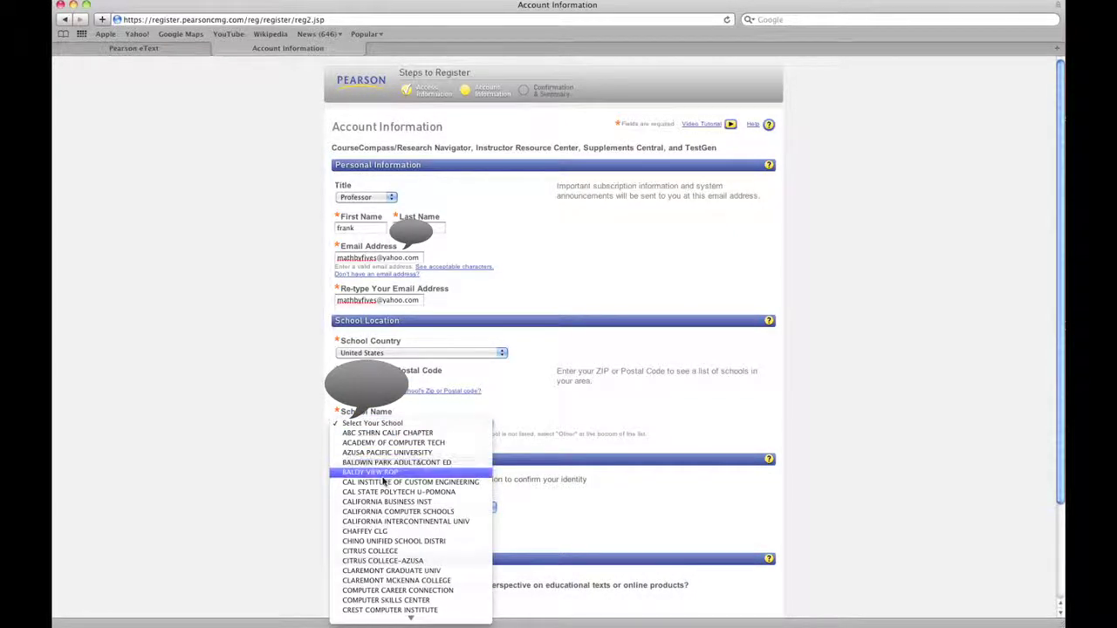
pyautogui.scroll(-10, 382, 482)
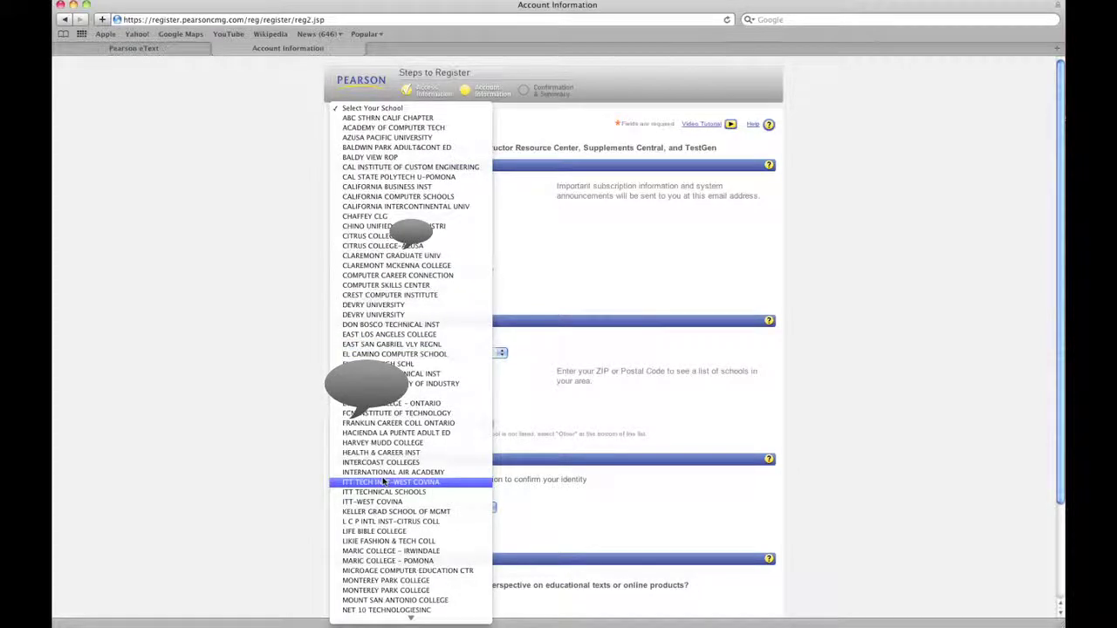
pyautogui.scroll(-6, 382, 482)
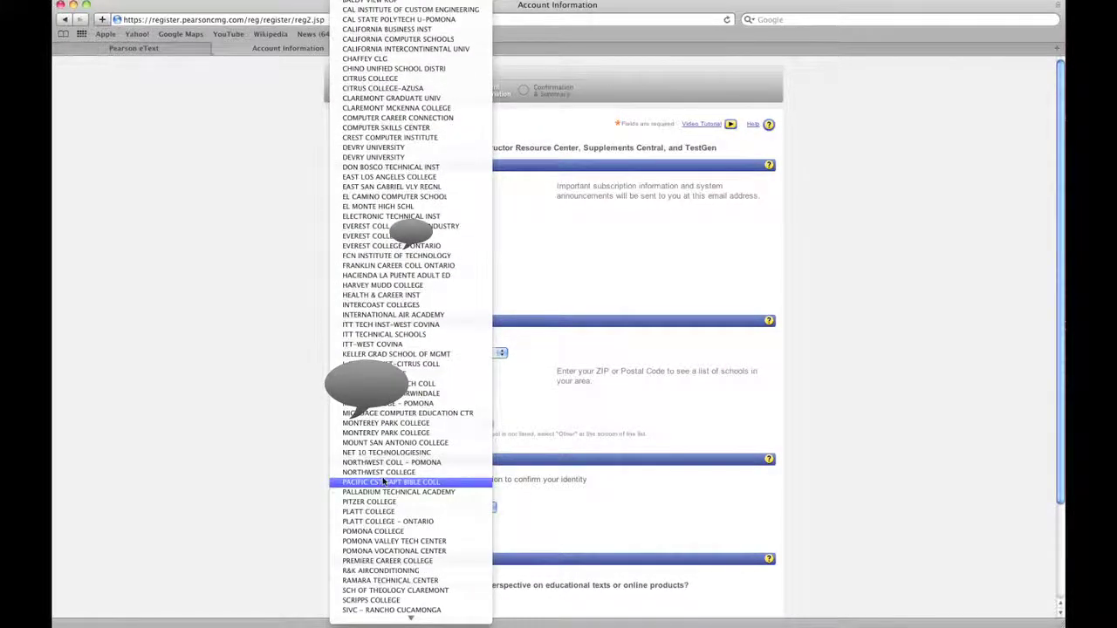
pyautogui.scroll(-6, 382, 482)
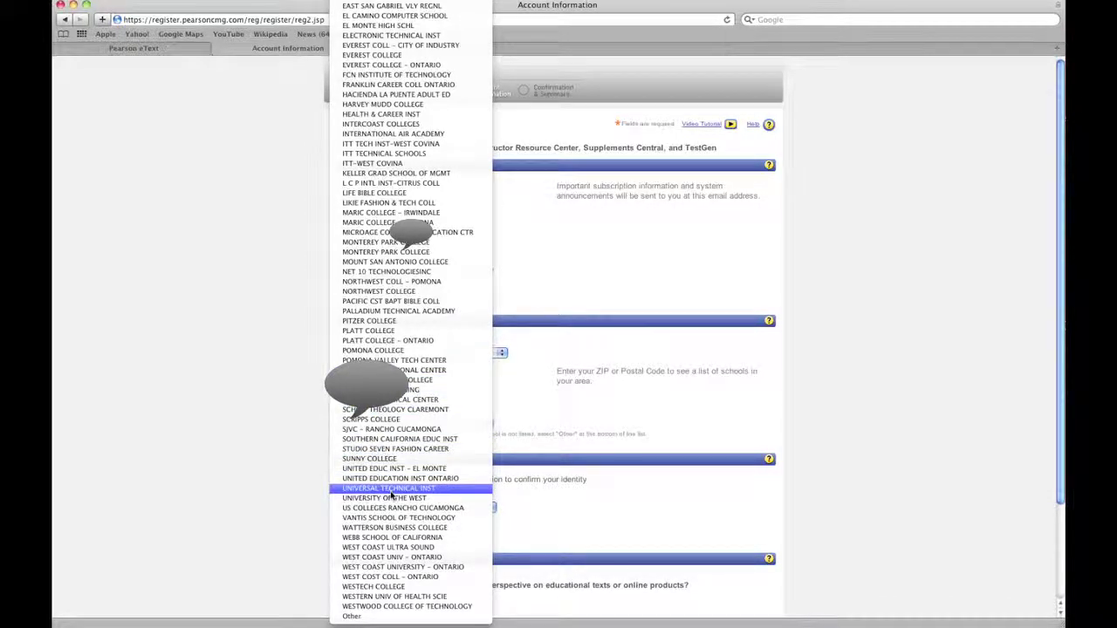
pyautogui.scroll(6, 386, 253)
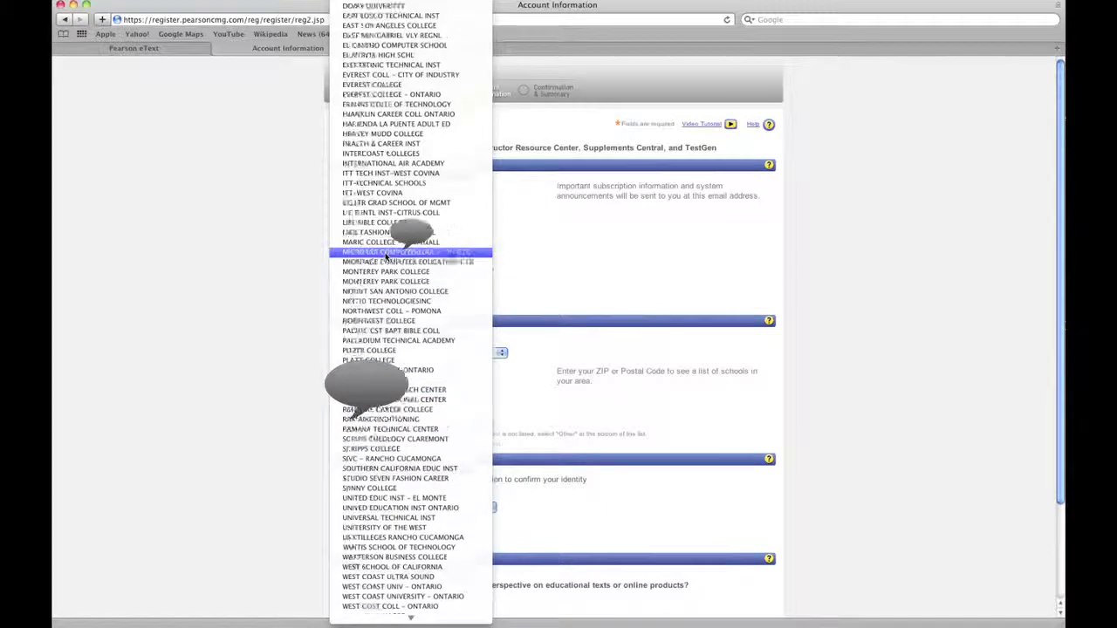
pyautogui.scroll(2, 387, 255)
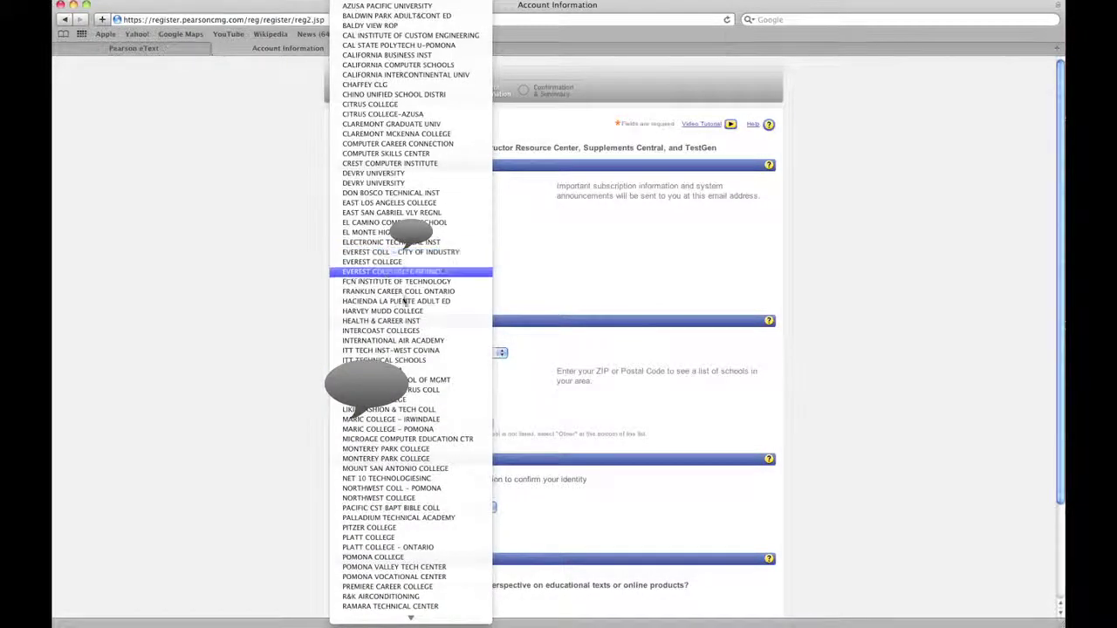
pyautogui.scroll(1, 406, 371)
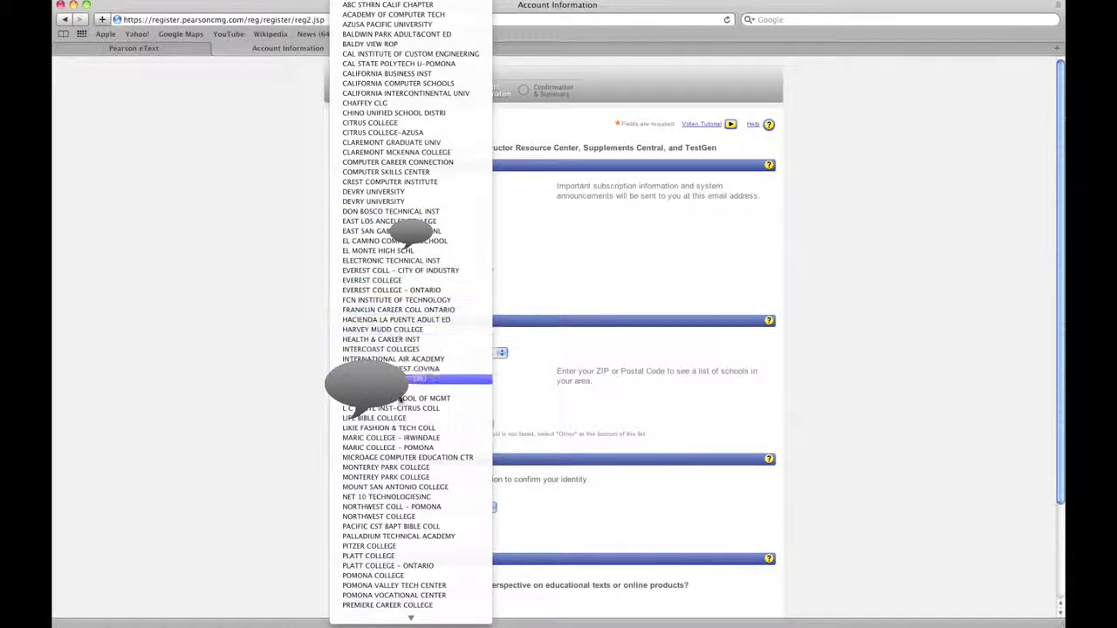
pyautogui.scroll(-1, 397, 439)
pyautogui.scroll(-8, 397, 439)
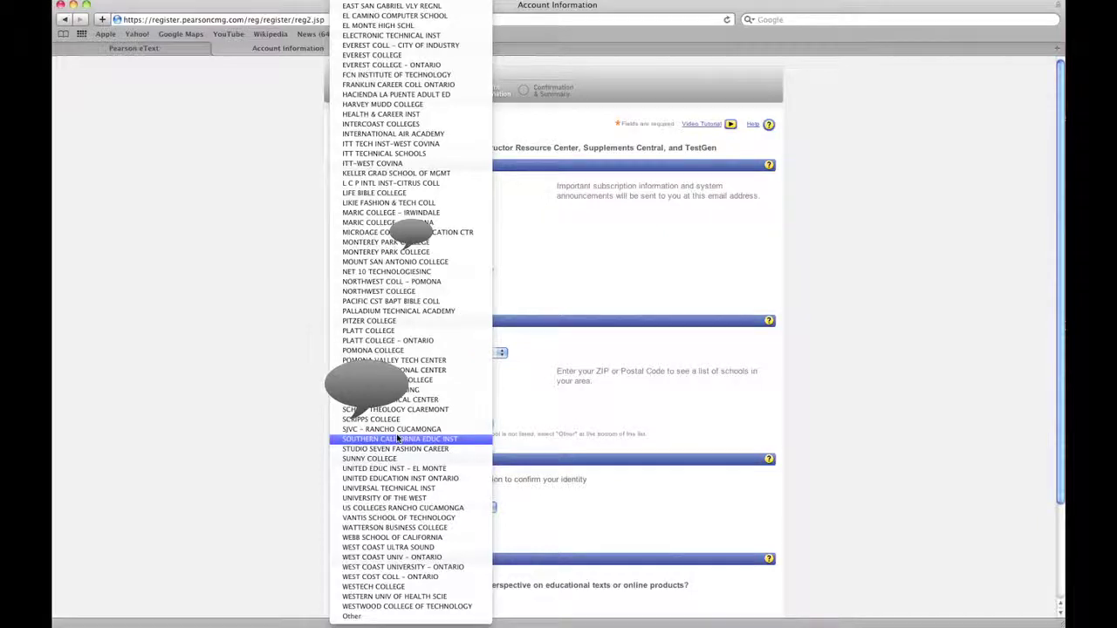
pyautogui.click(399, 621)
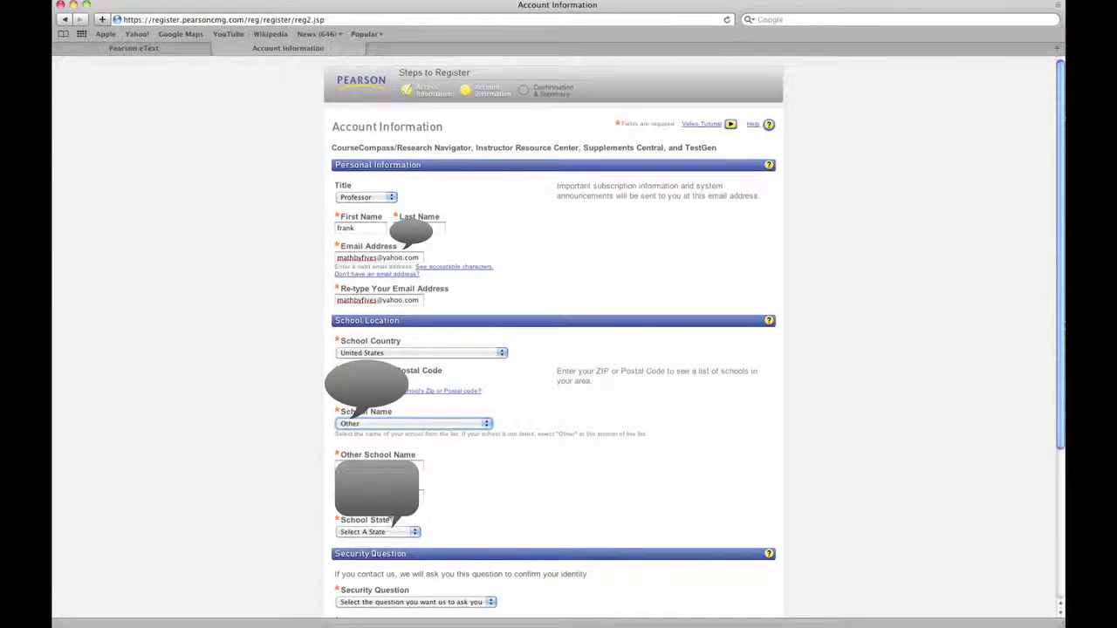
# Enter the other school's name and city, then submit the Account Information form.
pyautogui.click(422, 467)
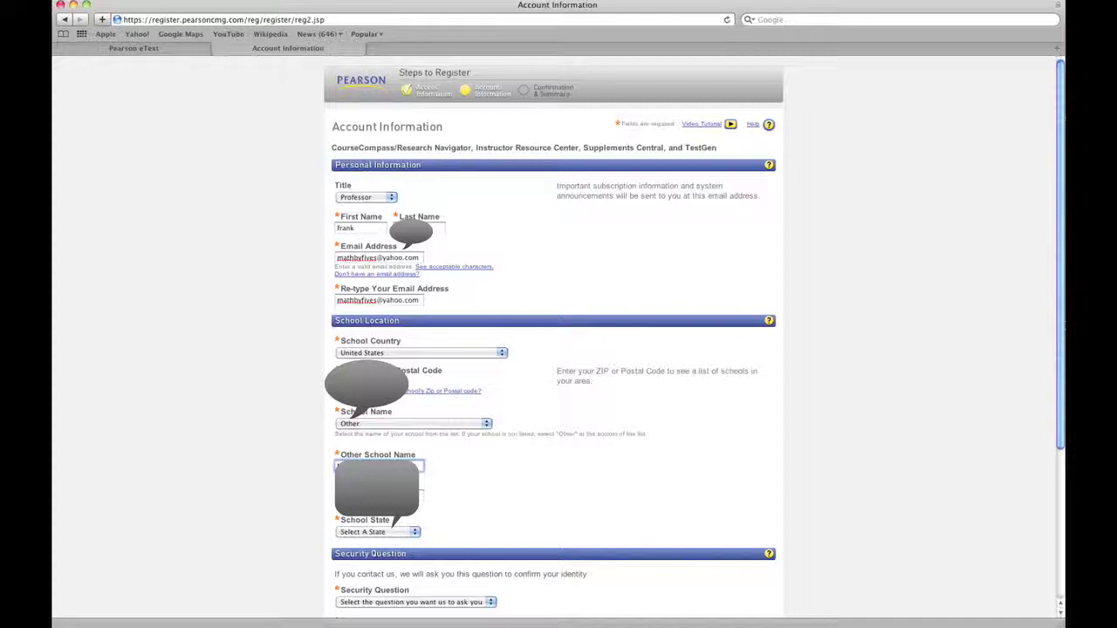
pyautogui.click(422, 494)
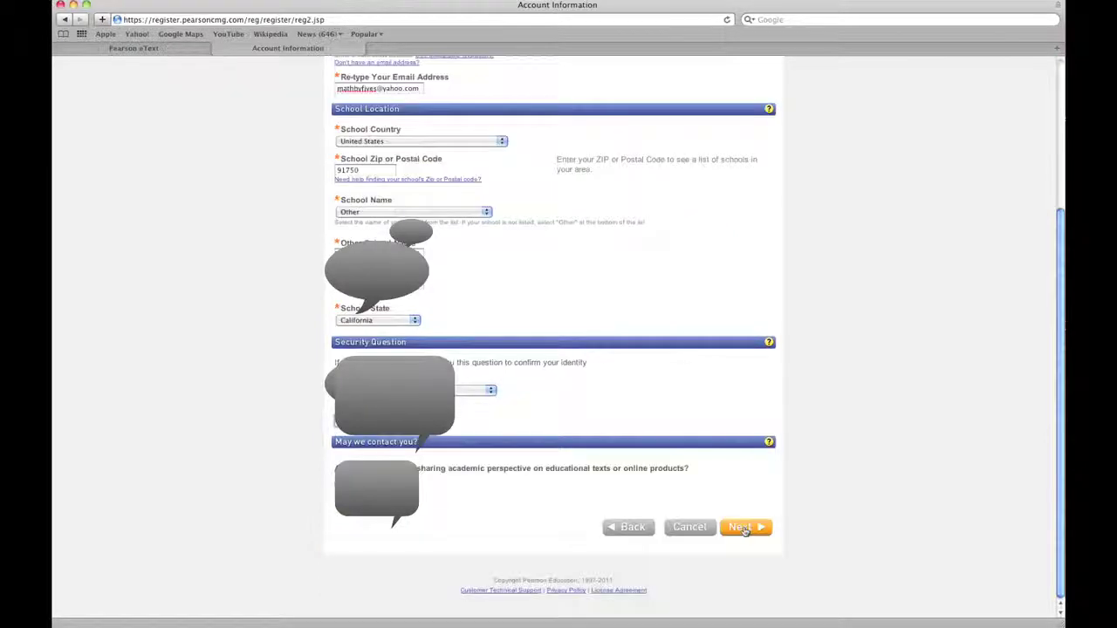
pyautogui.click(744, 527)
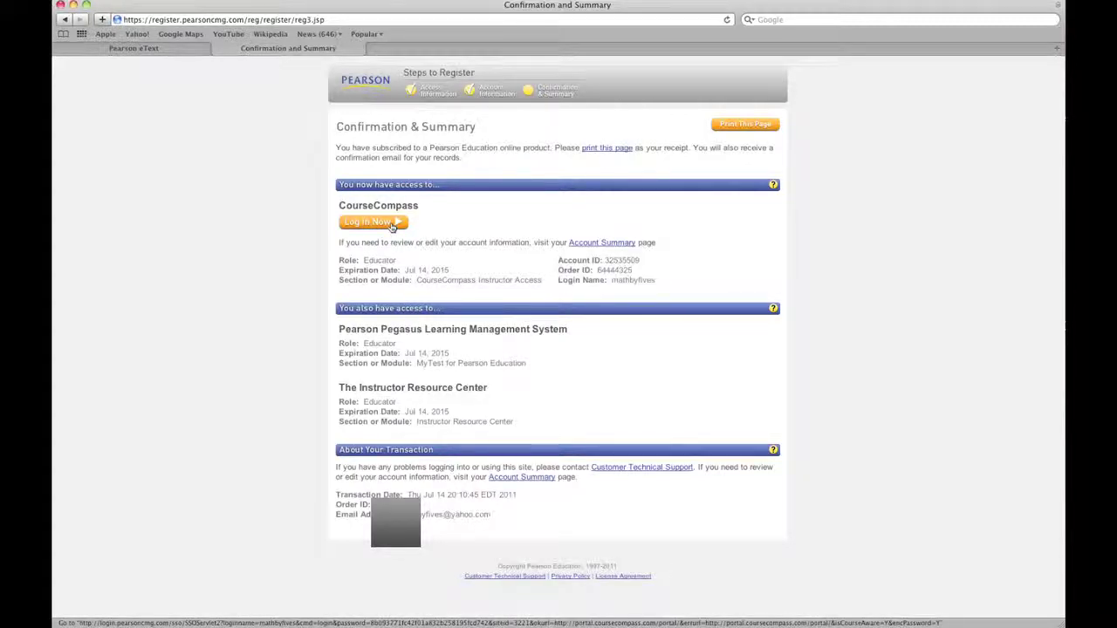
# Log in to the new account from the Confirmation & Summary page.
pyautogui.click(391, 225)
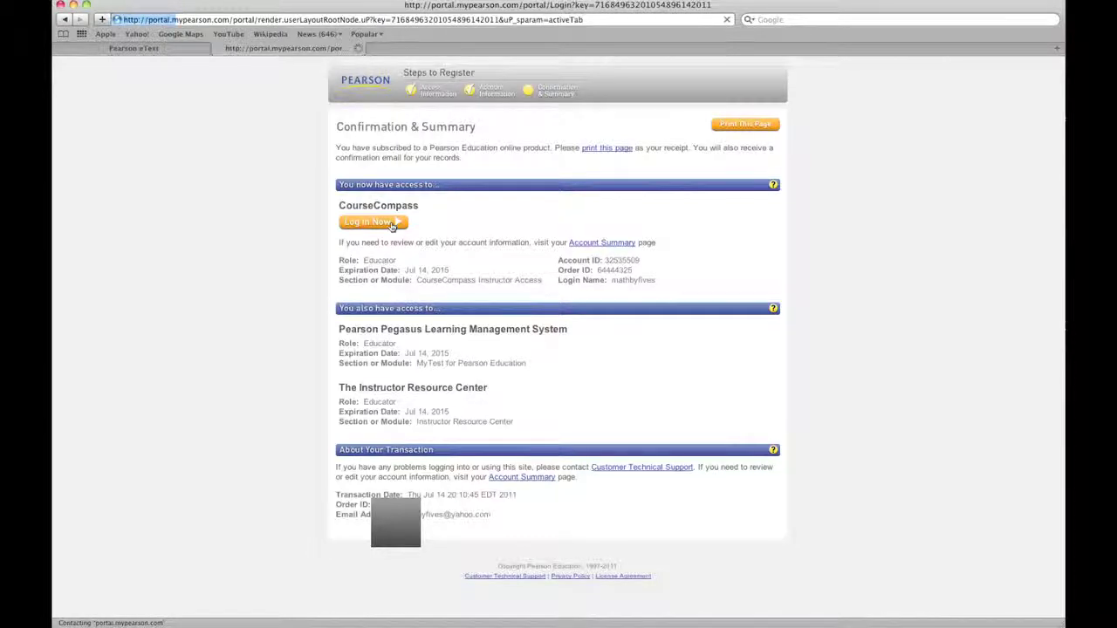